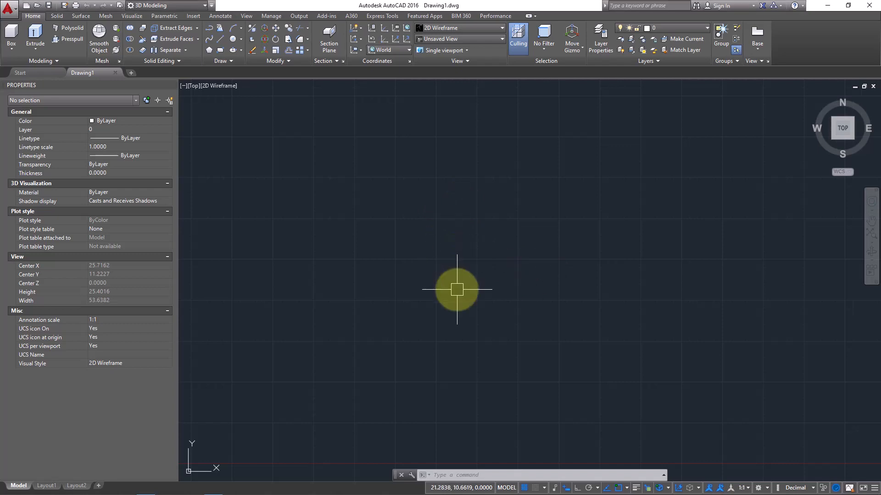
Step: Create the single-line text "3D TEXT" with a picked height of about 4.29 and a rotation of 0
type("text")
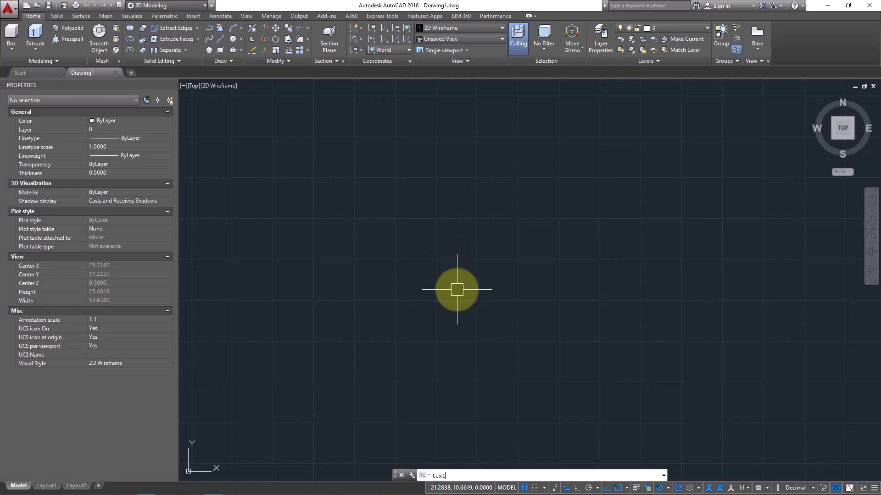
key("Return")
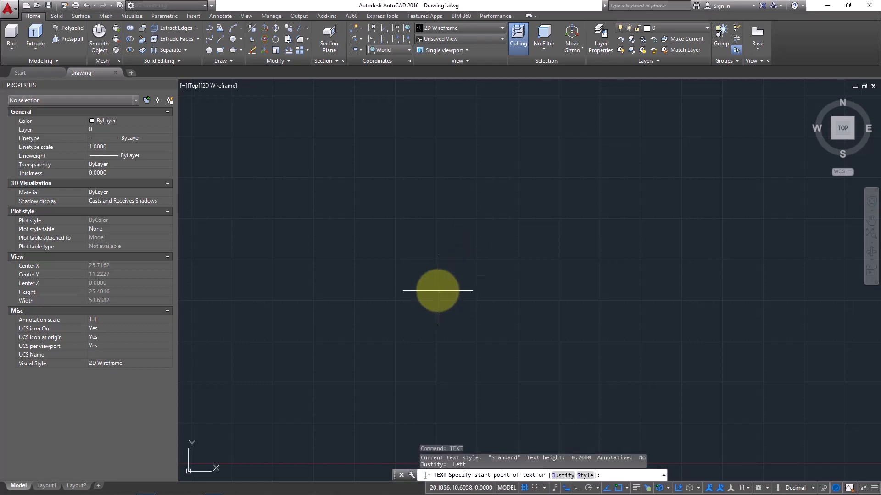
left_click(371, 282)
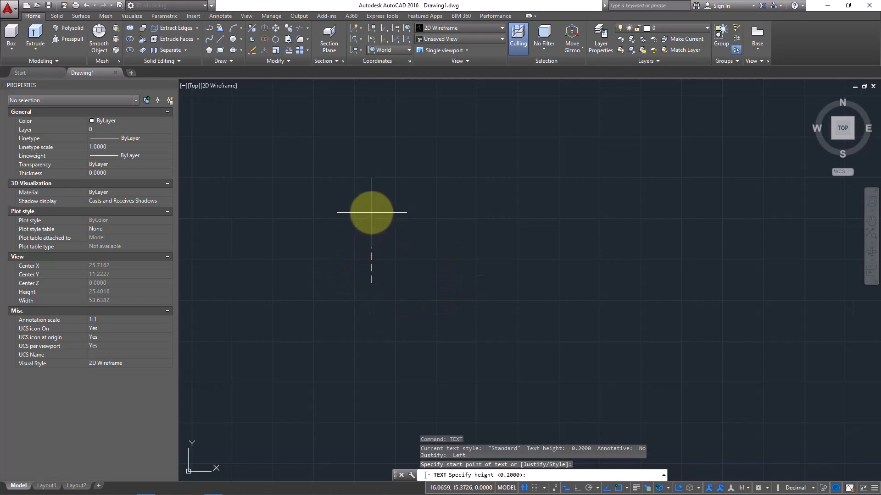
left_click(371, 212)
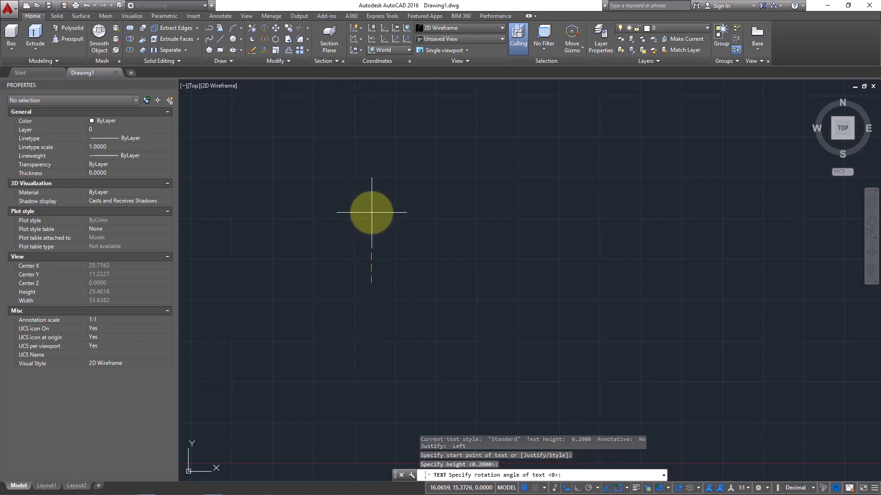
key("Return")
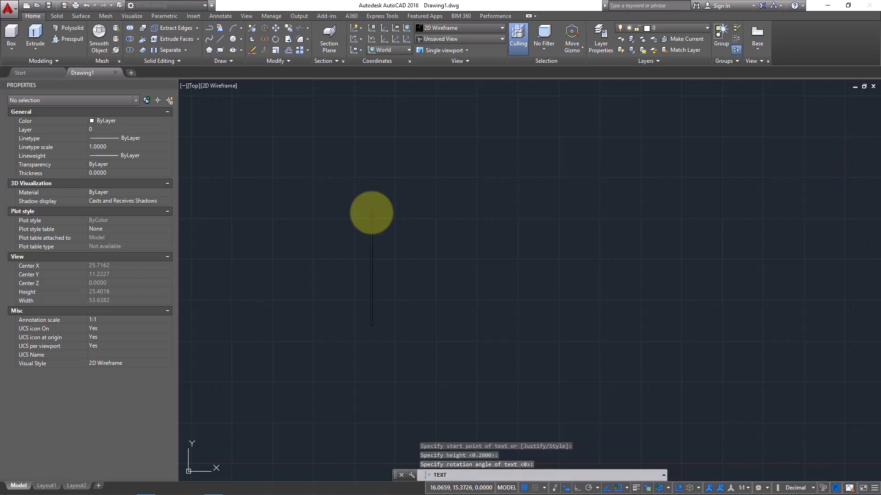
type("3d")
key("BackSpace")
type("D")
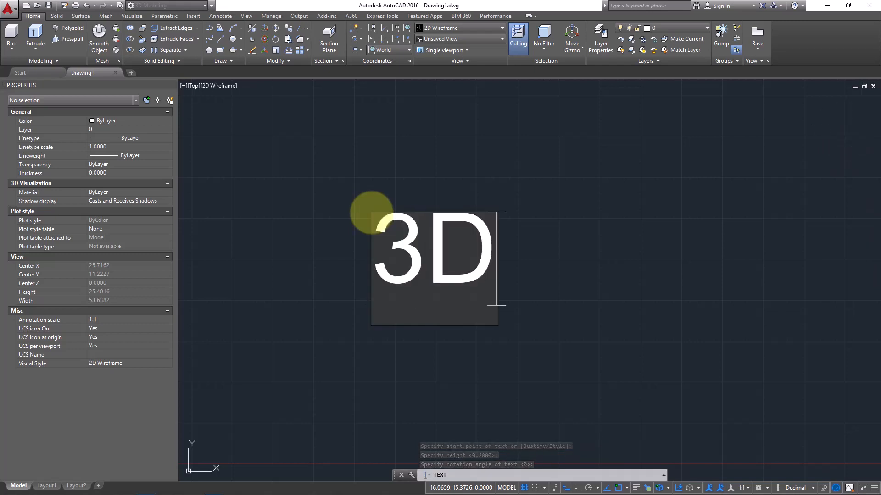
type(" TEXT")
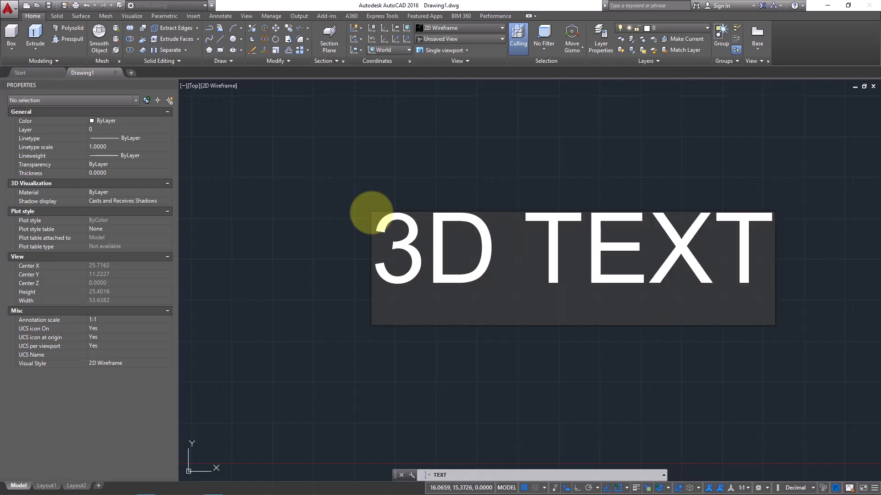
key("Return")
key("Return")
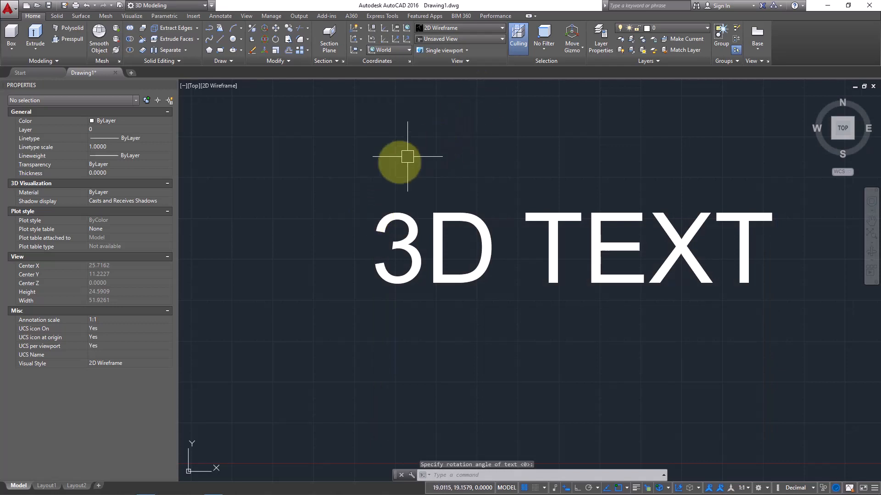
Step: Try to extrude the "3D TEXT" text object in the SW Isometric view
left_click(397, 217)
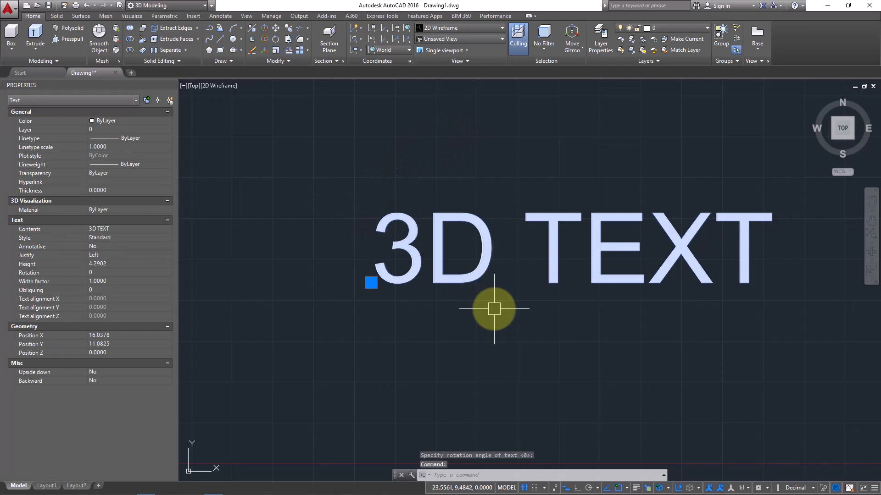
left_click(832, 137)
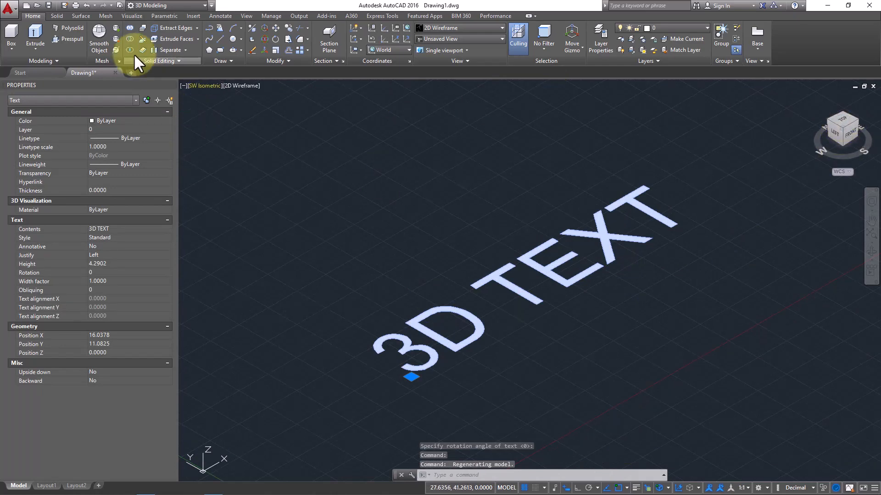
left_click(33, 36)
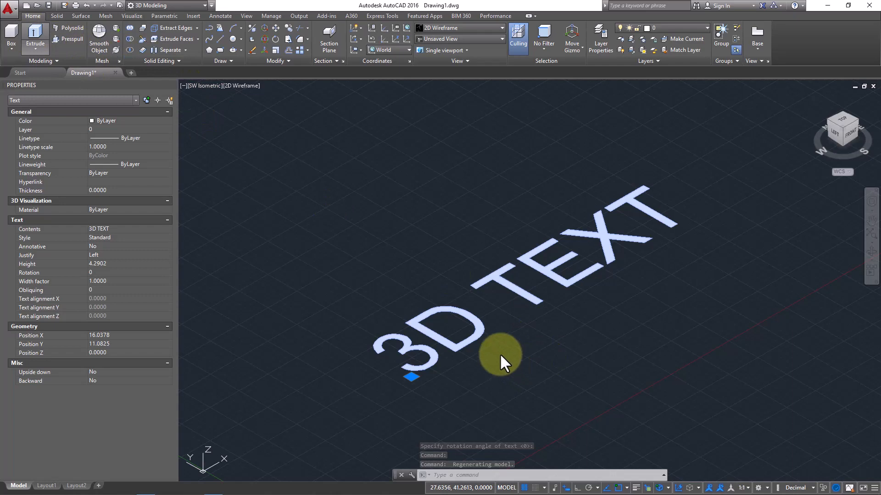
left_click(437, 330)
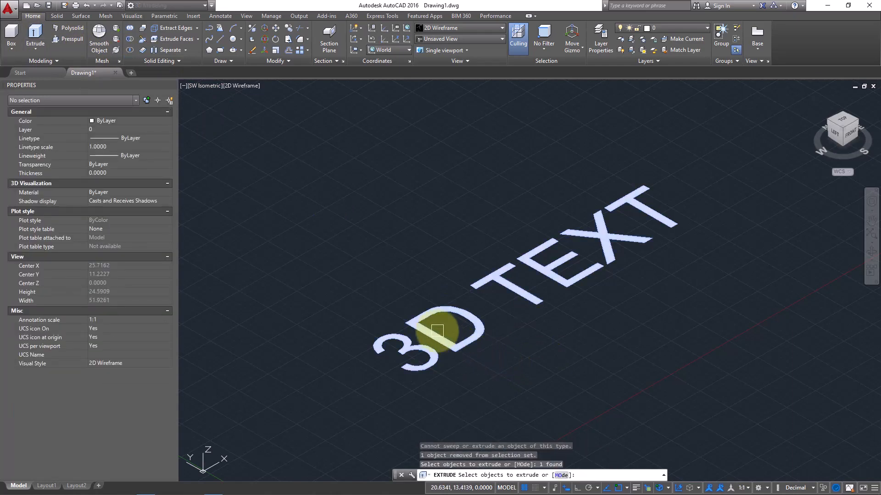
key("Return")
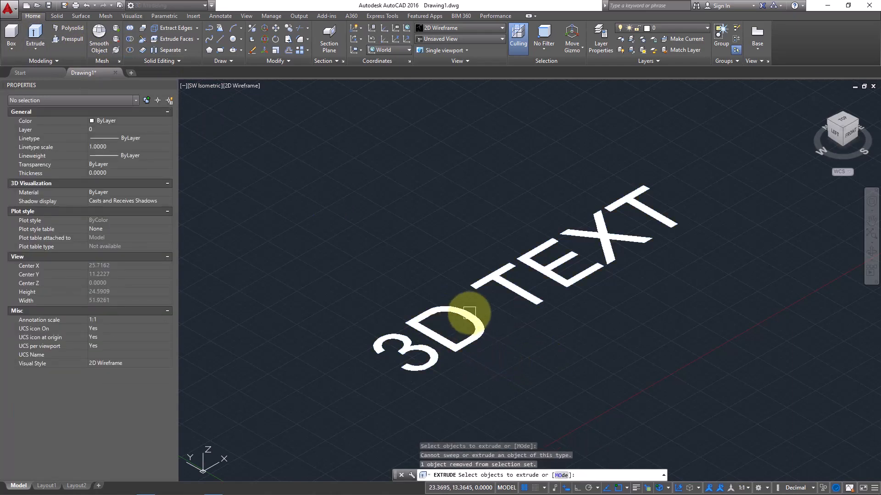
left_click(441, 338)
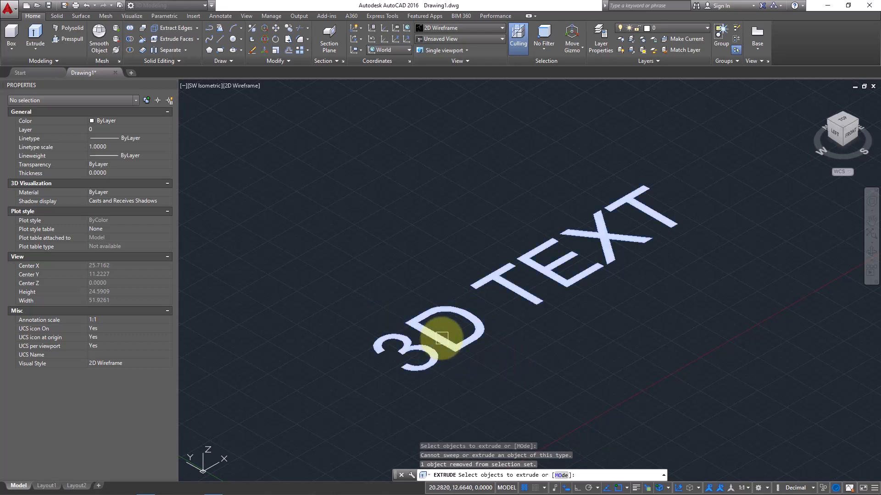
key("Return")
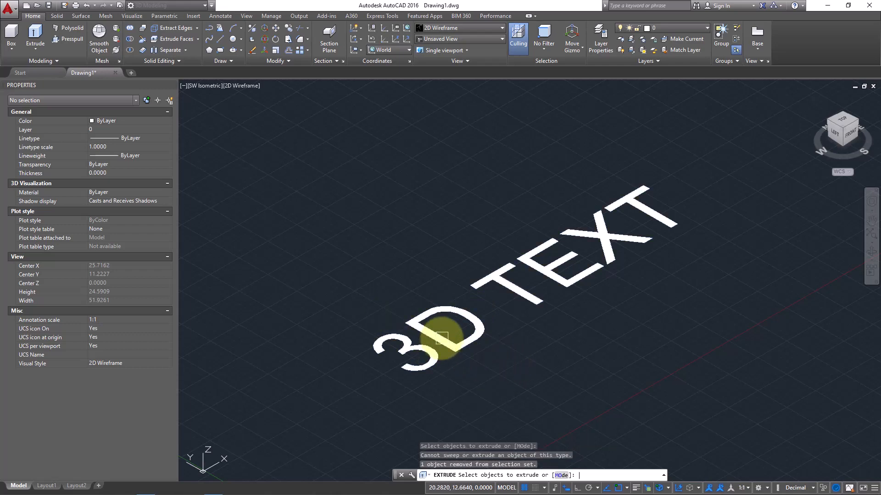
key("Return")
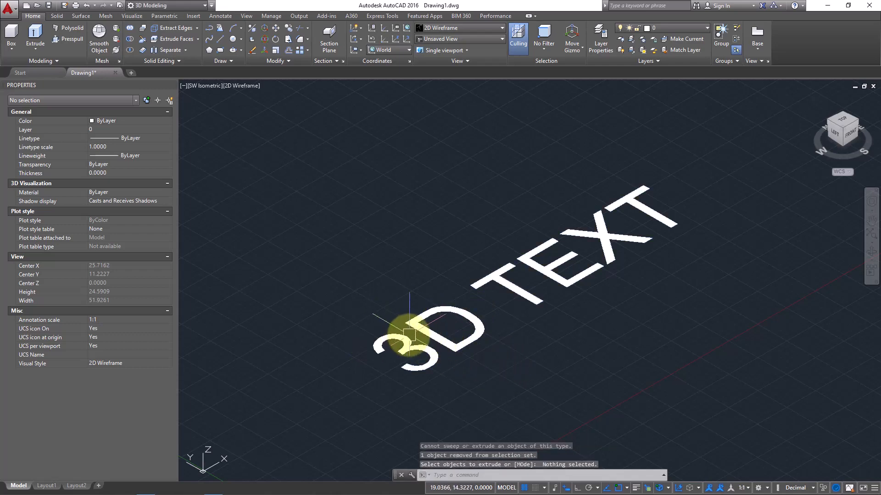
left_click(416, 331)
key("Escape")
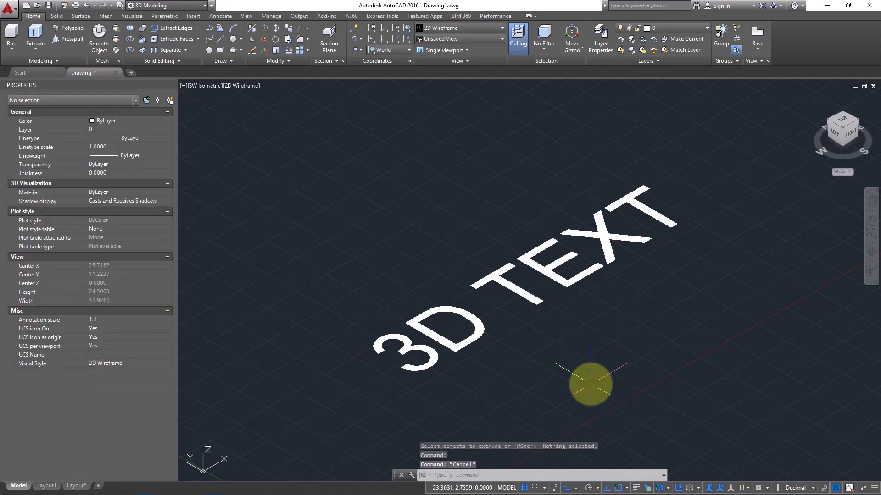
Step: Return to the Top view and explode the "3D TEXT" object into outlines with the TXTEXP command
left_click_drag(846, 123, 484, 345)
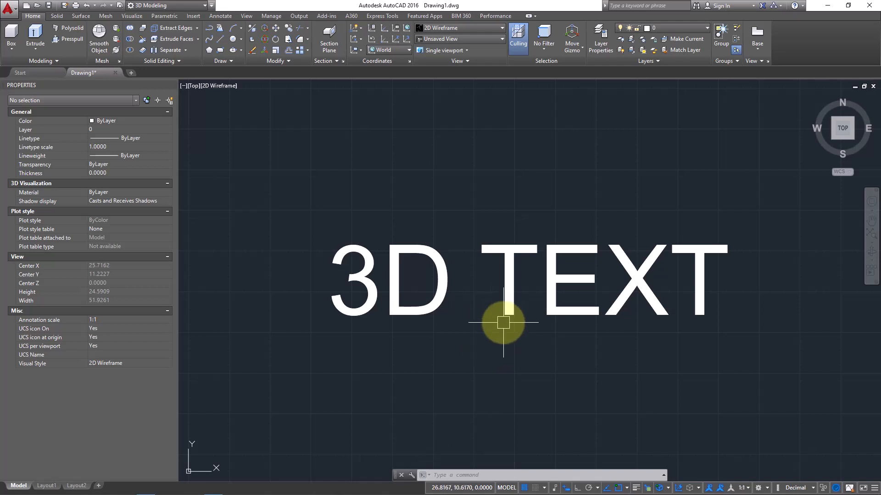
middle_click_drag(503, 323, 504, 312)
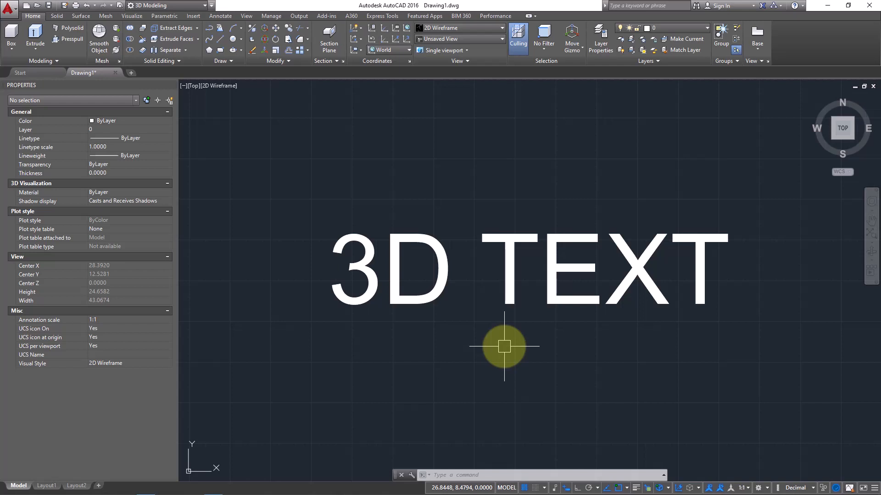
type("TEXTE")
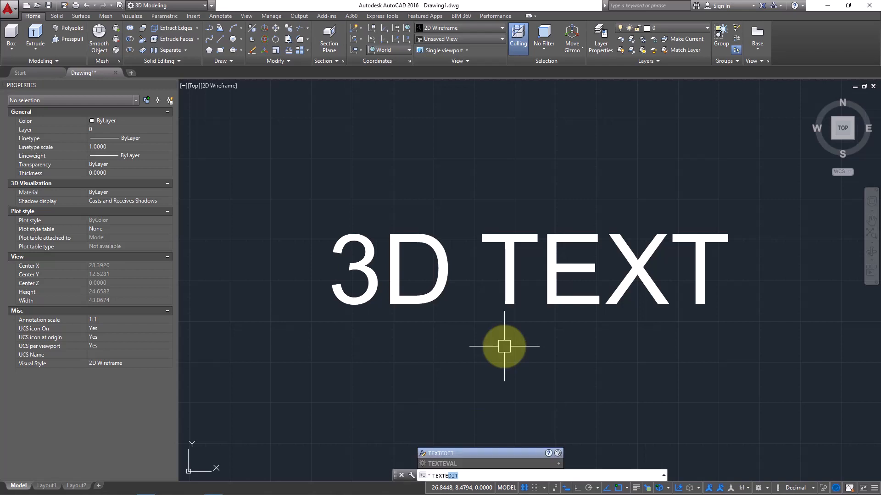
type("xp")
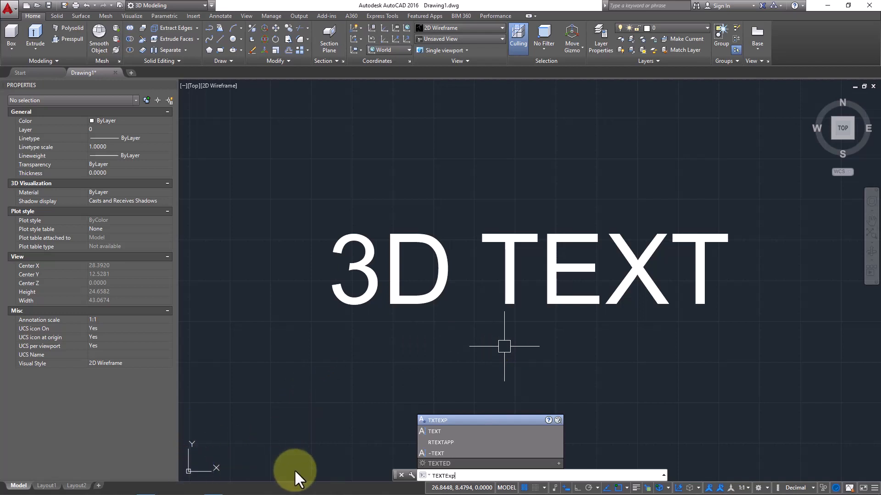
key("Return")
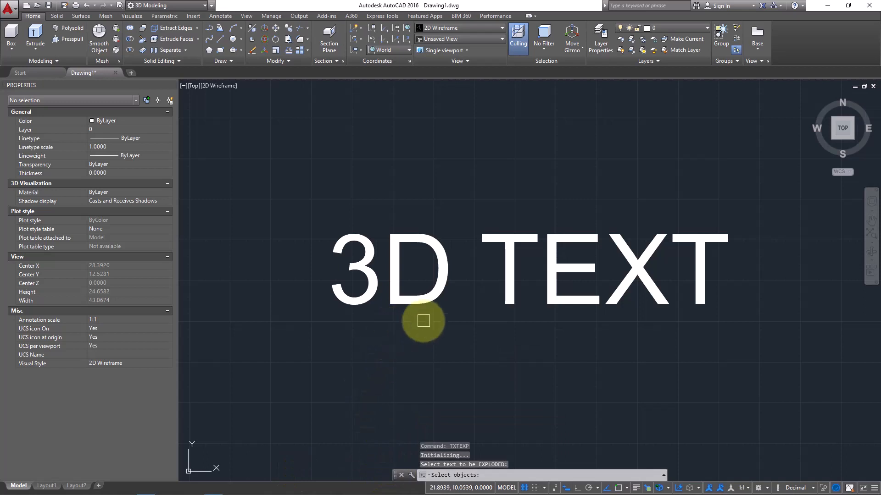
left_click(423, 320)
left_click(388, 253)
key("Return")
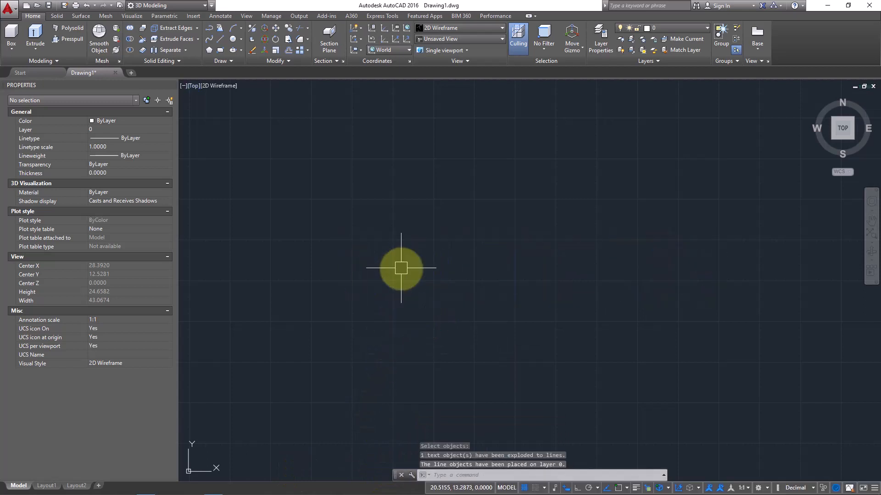
Step: Locate the exploded text and examine the outlines of its letters
scroll(577, 278, "down", 6)
scroll(669, 226, "up", 4)
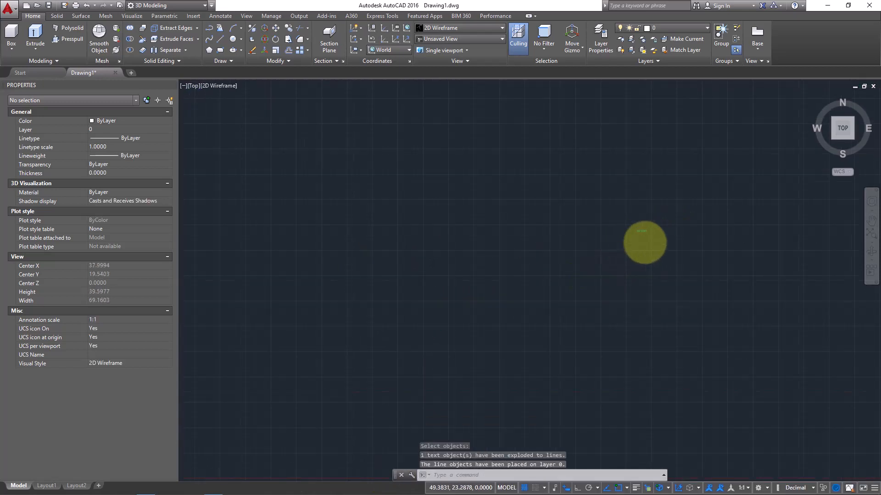
scroll(625, 251, "up", 8)
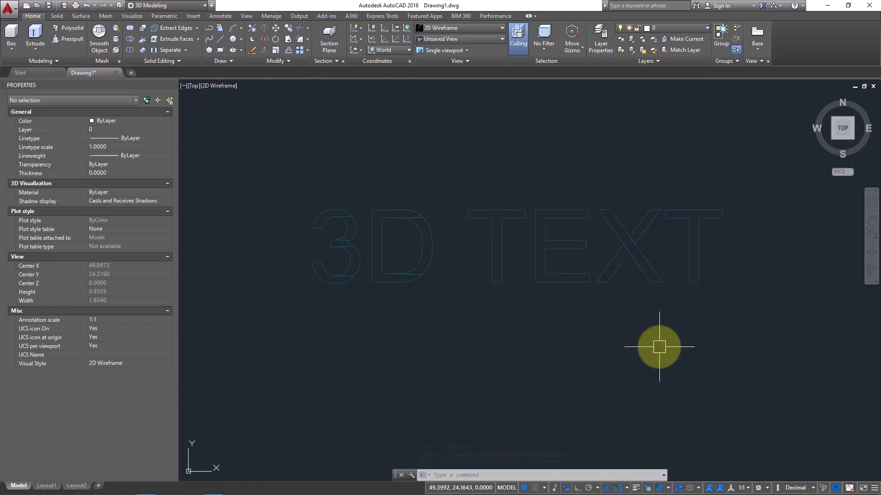
left_click(627, 313)
left_click(521, 238)
key("Escape")
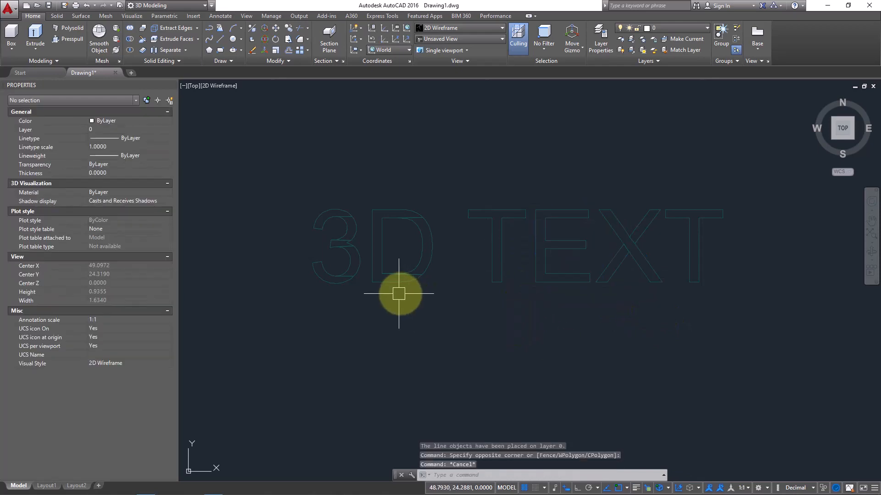
left_click(403, 298)
left_click(294, 229)
key("Escape")
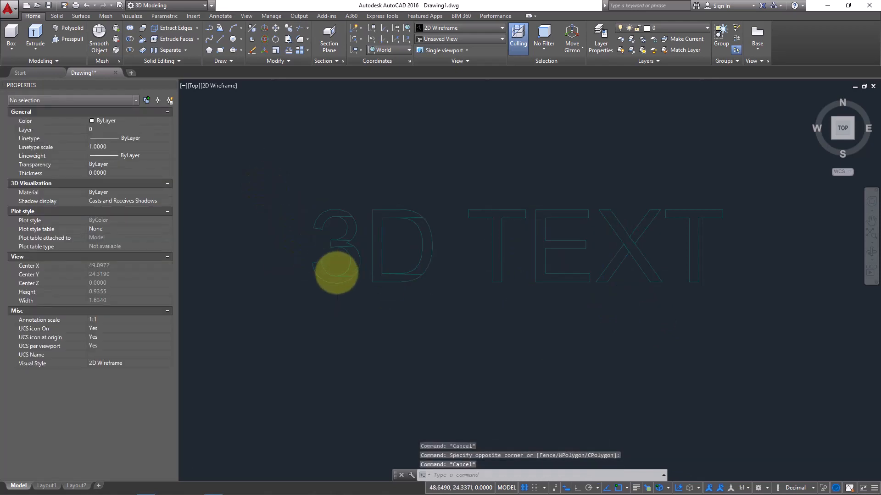
scroll(336, 274, "up", 2)
scroll(339, 236, "down", 2)
middle_click_drag(338, 237, 328, 243)
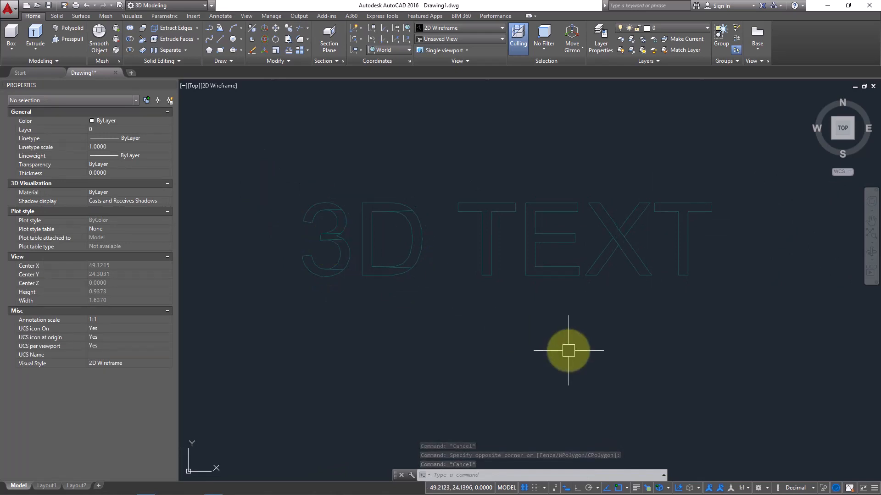
Step: Inspect the separate closed polylines and dividing lines in the outlines of the 3 and the D
scroll(336, 186, "up", 4)
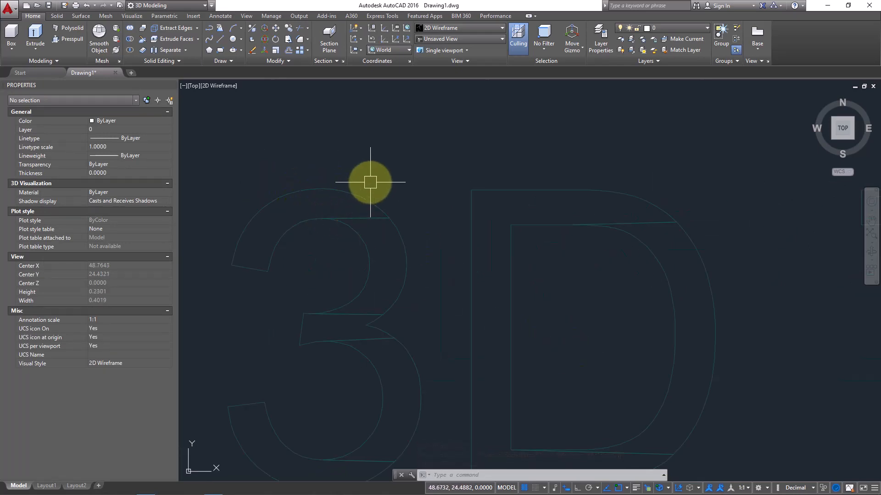
left_click(342, 208)
key("Escape")
left_click(405, 199)
left_click(373, 232)
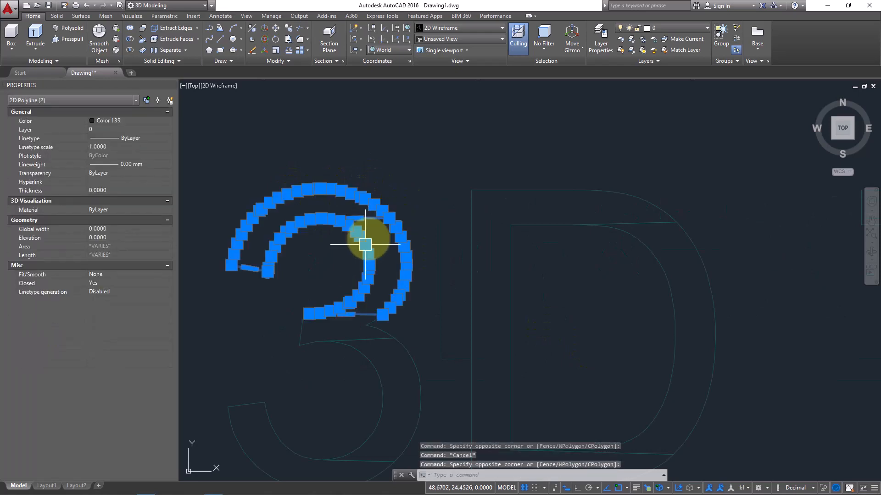
key("Escape")
scroll(380, 235, "down", 5)
scroll(394, 262, "up", 2)
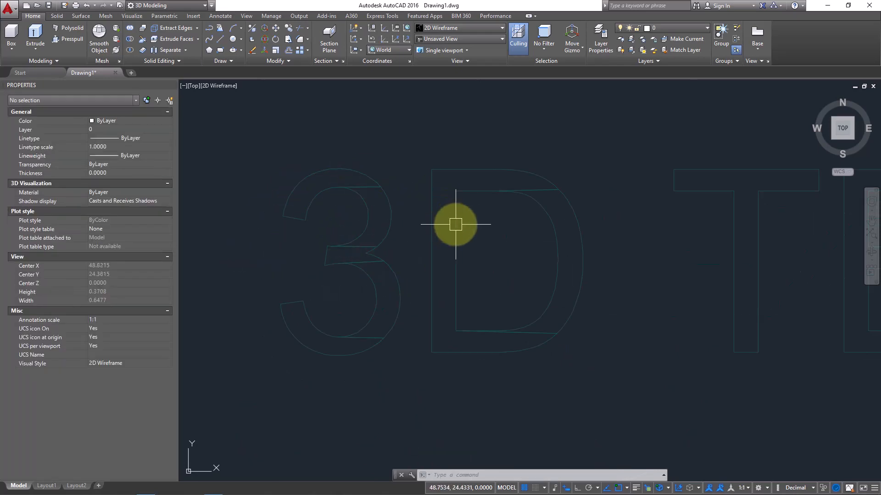
scroll(295, 200, "up", 2)
scroll(295, 200, "up", 1)
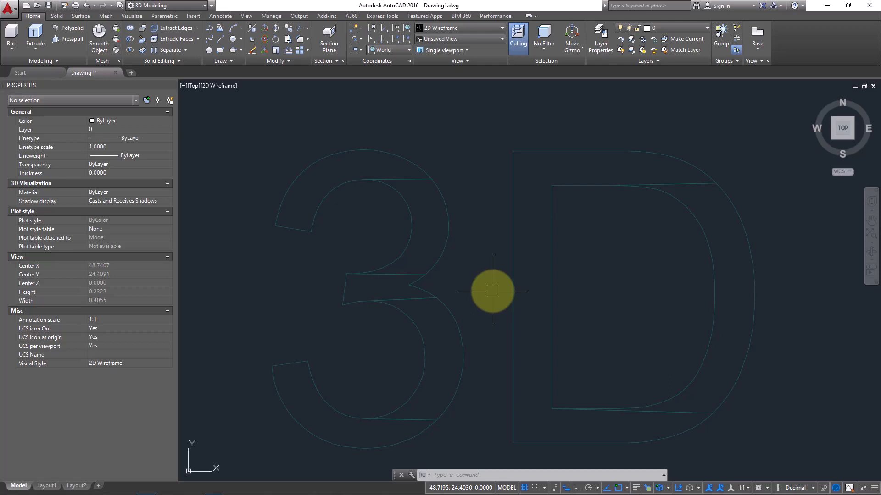
scroll(492, 291, "down", 5)
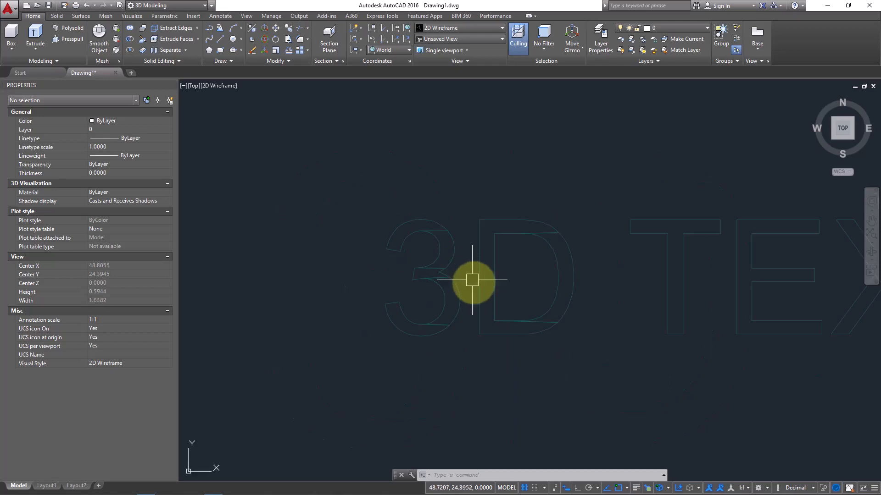
scroll(480, 297, "down", 3)
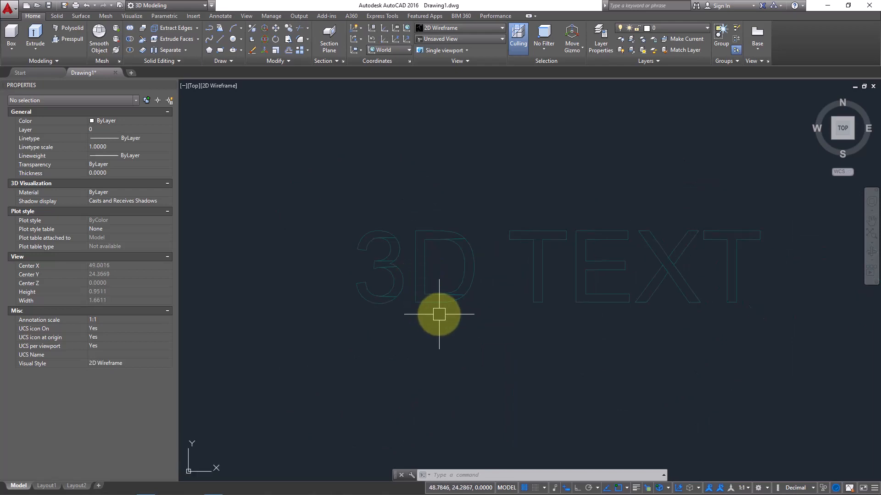
scroll(513, 305, "down", 2)
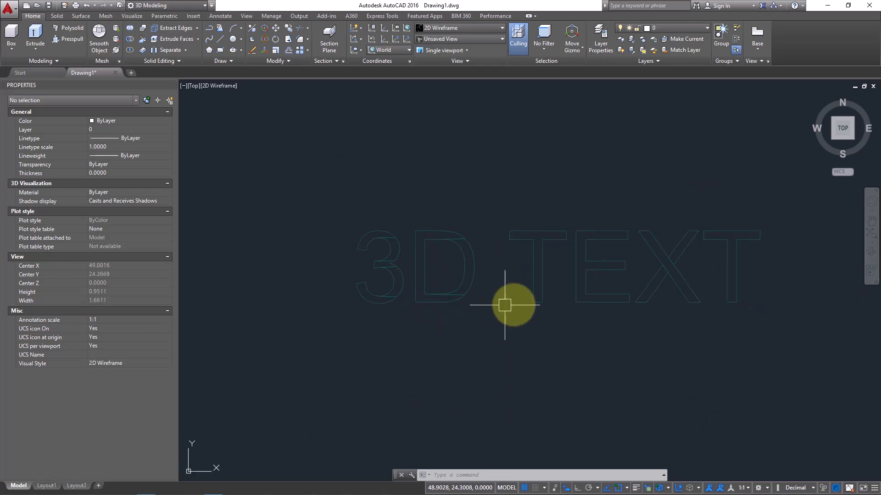
Step: Convert all the exploded "3D TEXT" outlines into regions with the REGION command
scroll(477, 280, "up", 2)
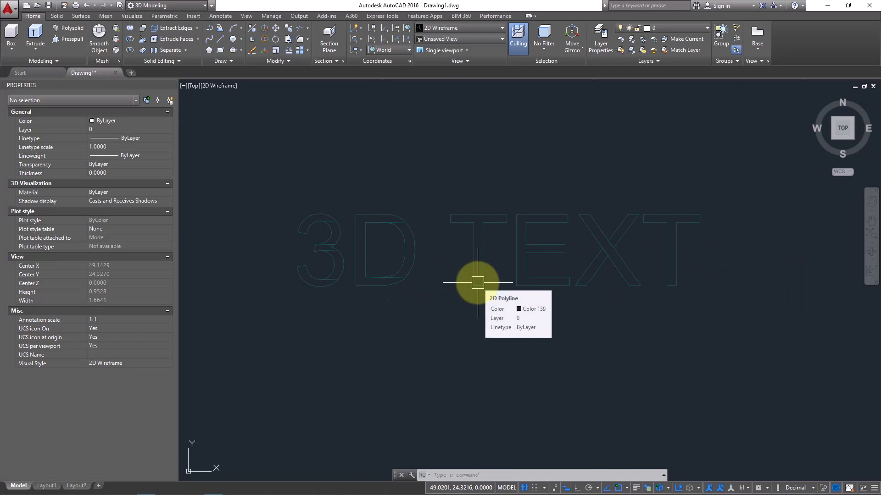
type("re")
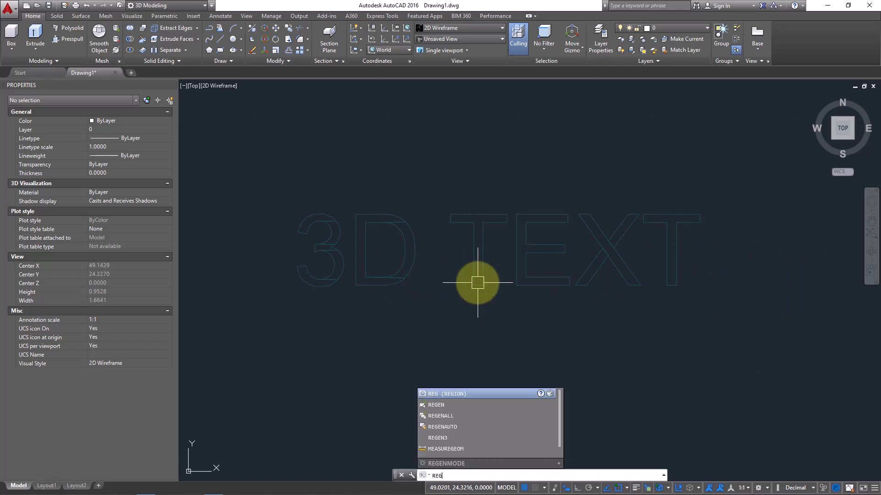
type("g")
key("Return")
left_click(739, 333)
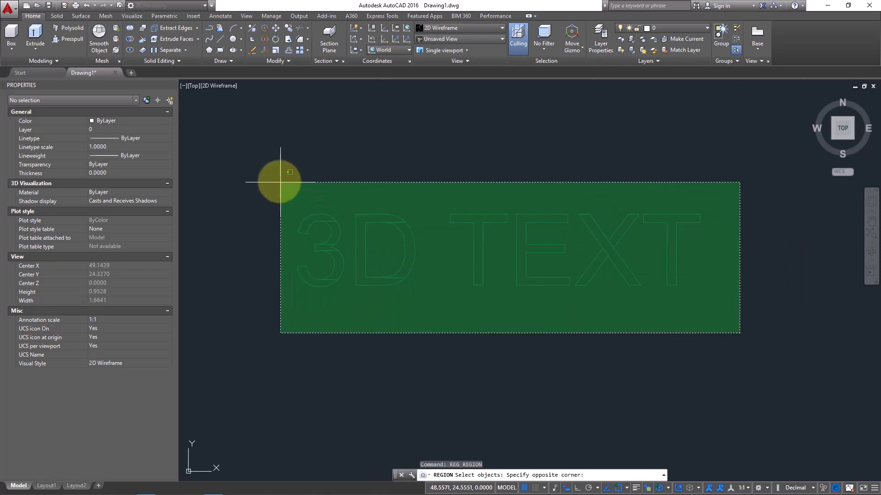
left_click(280, 182)
key("Return")
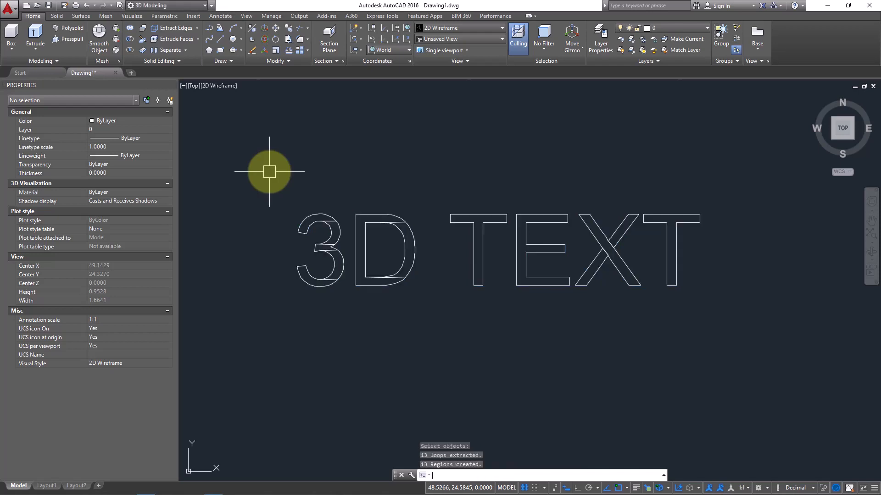
Step: Inspect the separate regions and the dividing lines between them in the 3 and the D
scroll(257, 210, "up", 2)
scroll(289, 205, "down", 1)
scroll(298, 203, "up", 2)
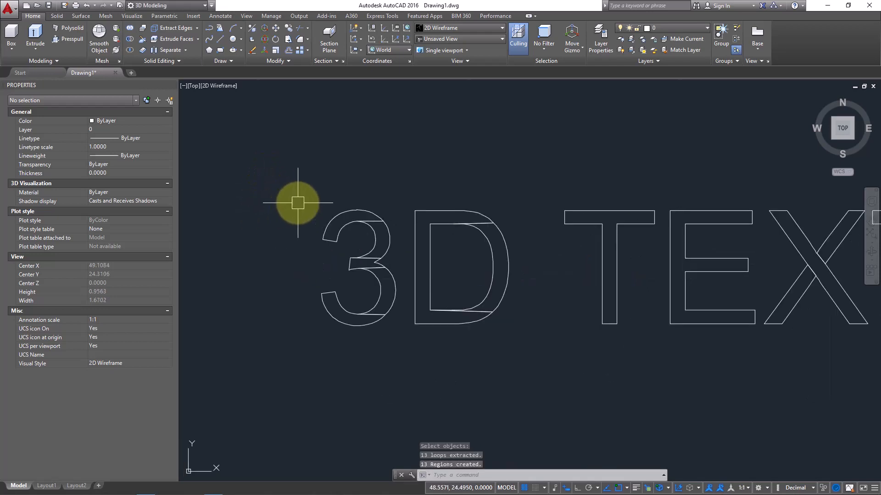
left_click(350, 222)
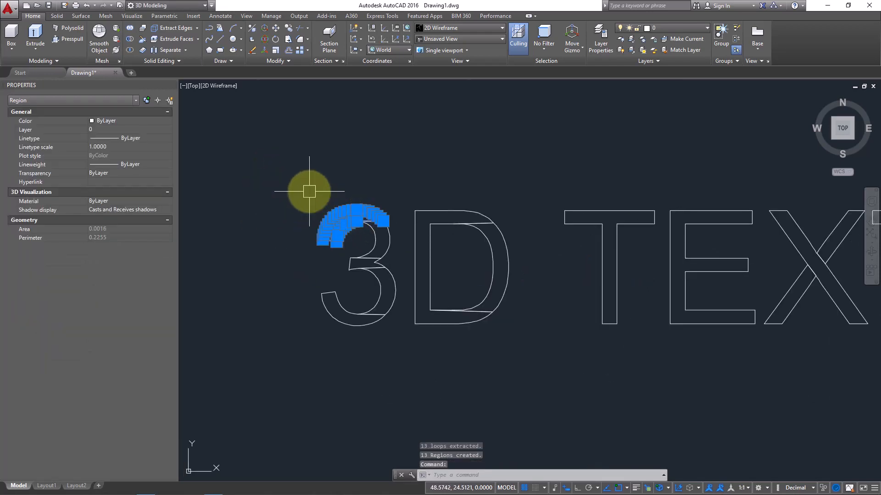
key("Escape")
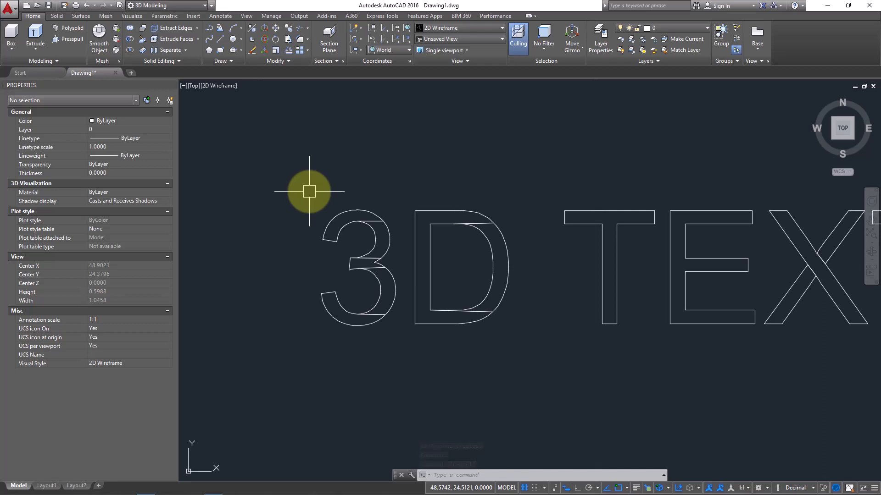
scroll(320, 266, "up", 2)
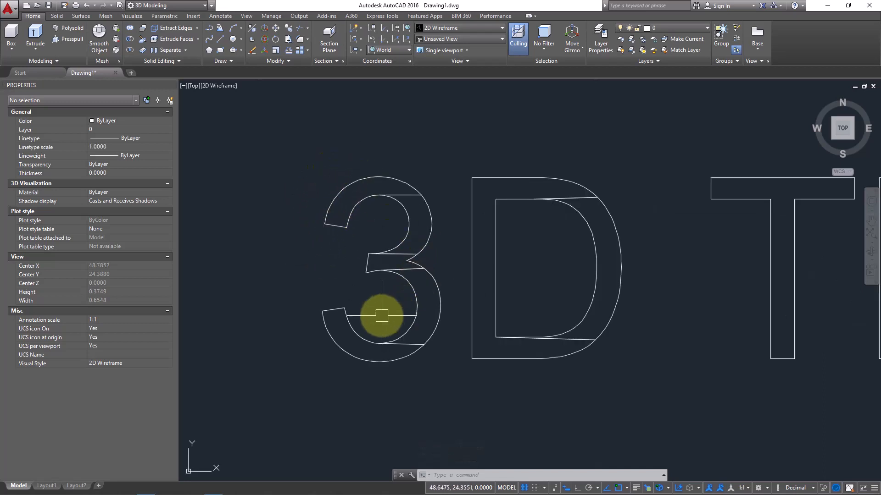
scroll(362, 313, "down", 2)
scroll(399, 324, "down", 2)
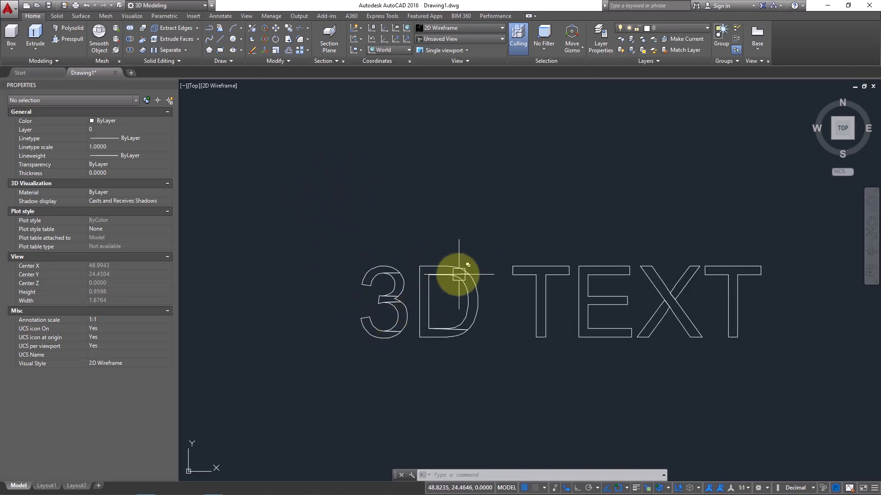
middle_click_drag(467, 277, 449, 275)
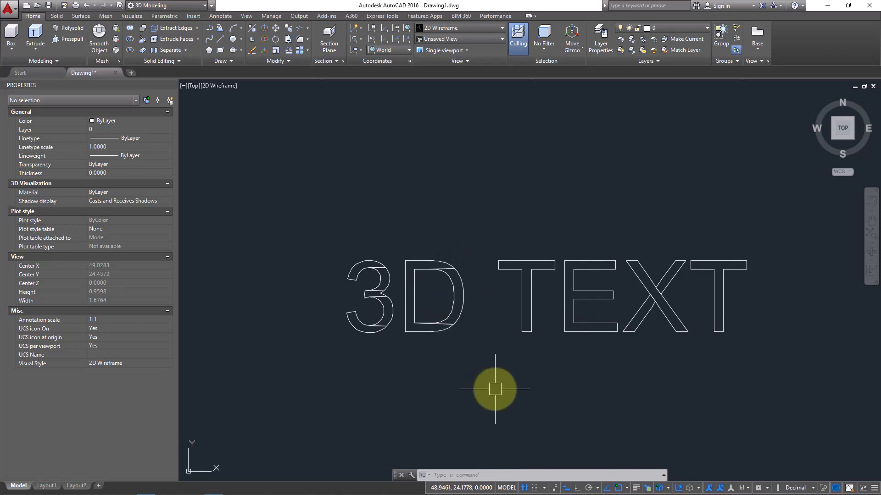
Step: Merge all the letter regions into one with the UNION command and check the combined selection
type("uni")
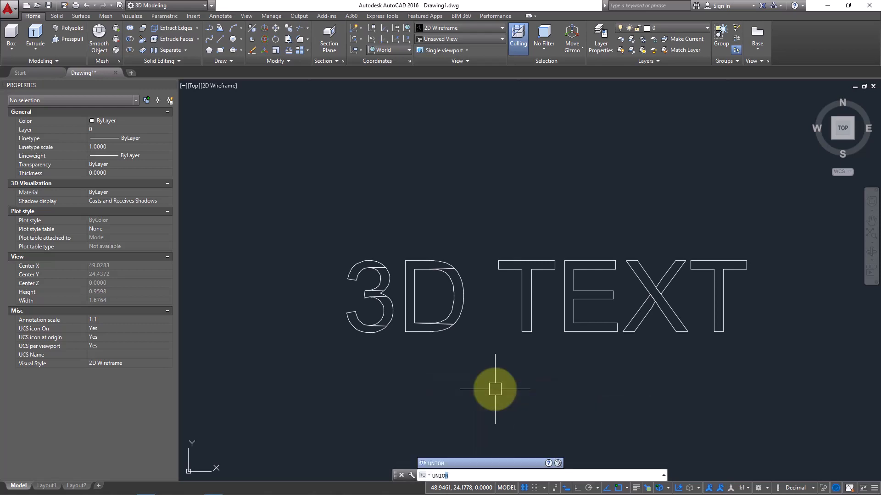
key("Return")
left_click(759, 398)
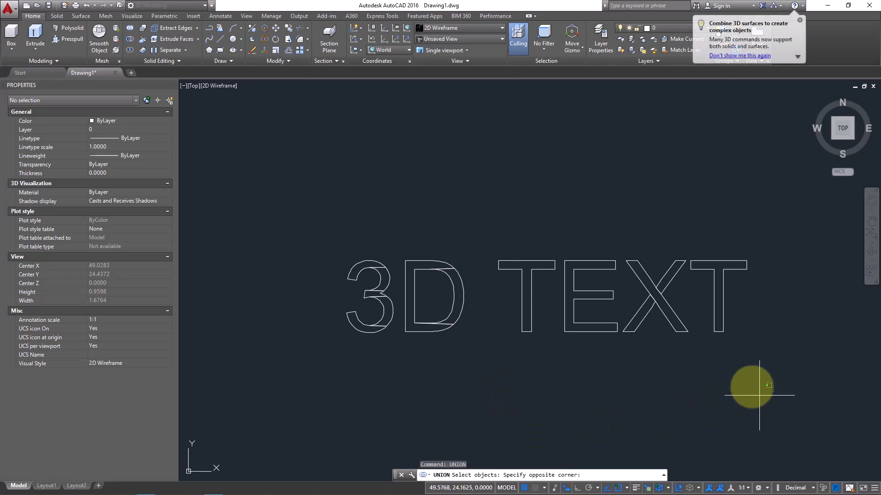
left_click(328, 189)
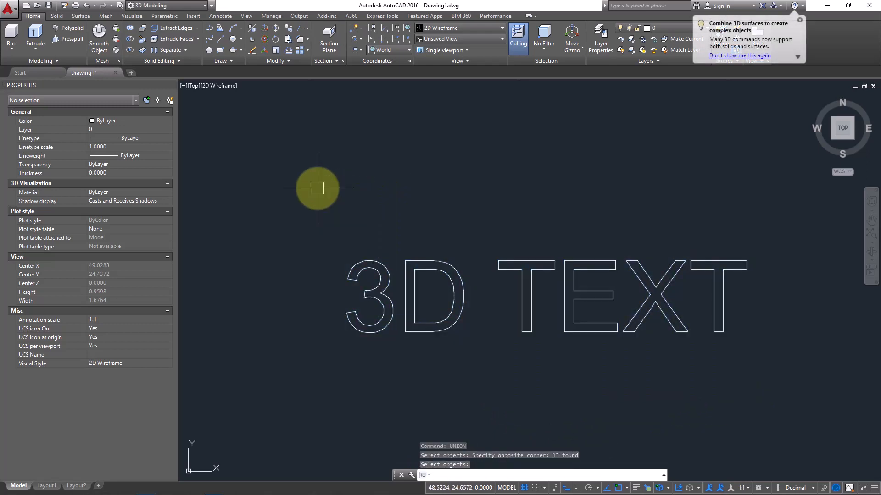
key("Return")
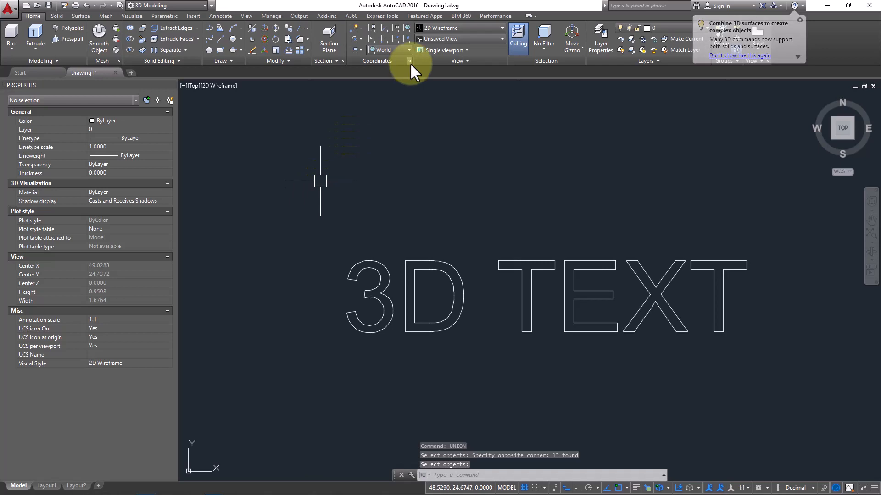
left_click(405, 261)
key("Escape")
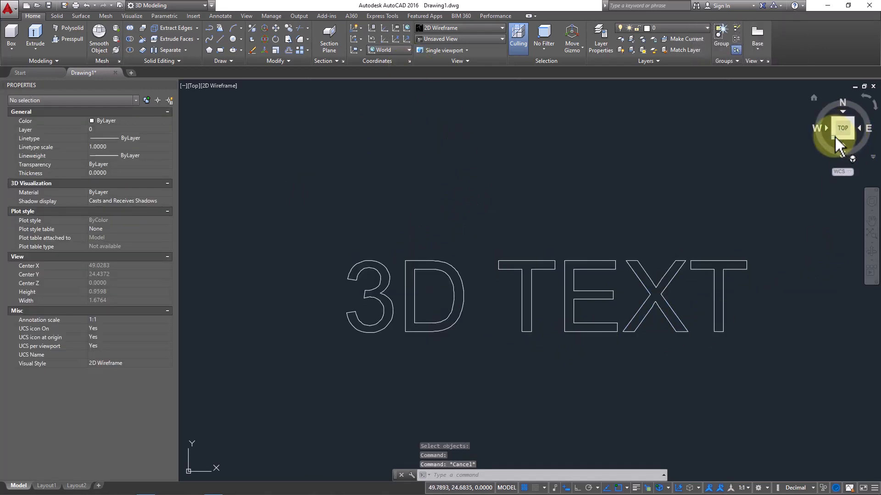
Step: Switch to the SW Isometric view and pull the area of the 3 up about 0.03 units with Presspull
left_click(832, 137)
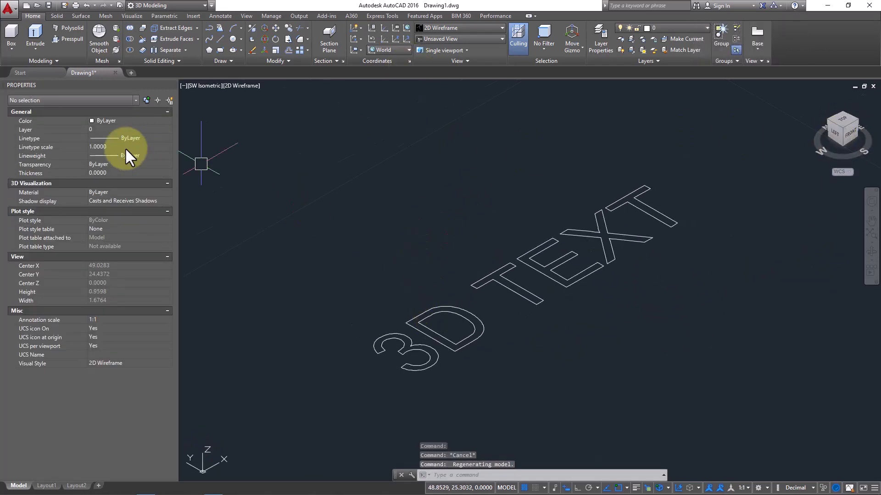
left_click(68, 41)
scroll(421, 359, "up", 4)
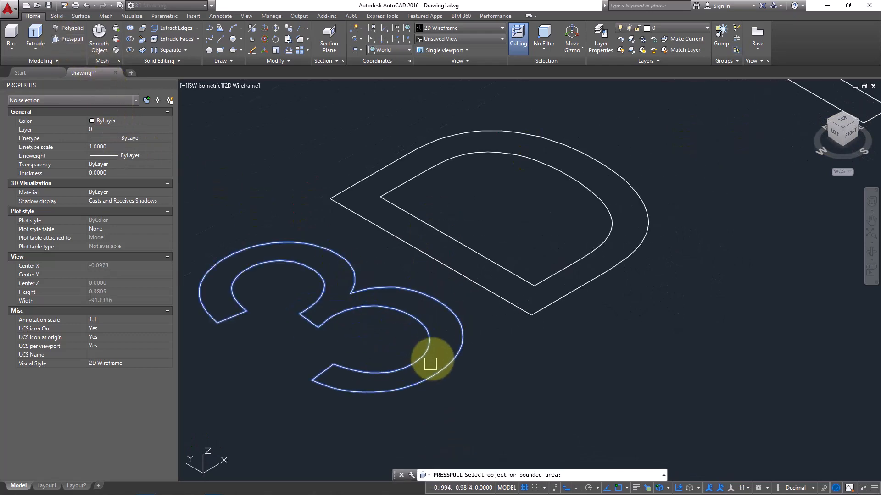
left_click(436, 321)
left_click(438, 271)
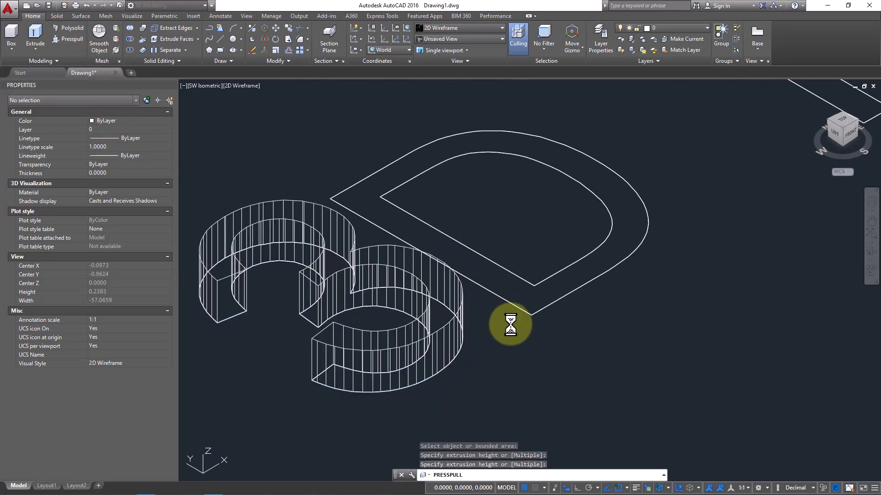
key("Return")
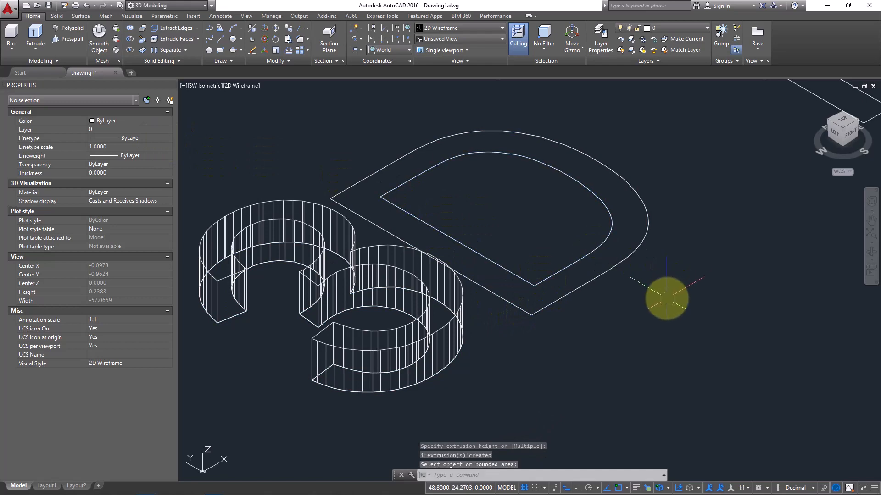
Step: Extrude the combined text region upward with the EXTRUDE command, making the letters much taller than the pulled 3
type("ext")
key("Return")
left_click(645, 277)
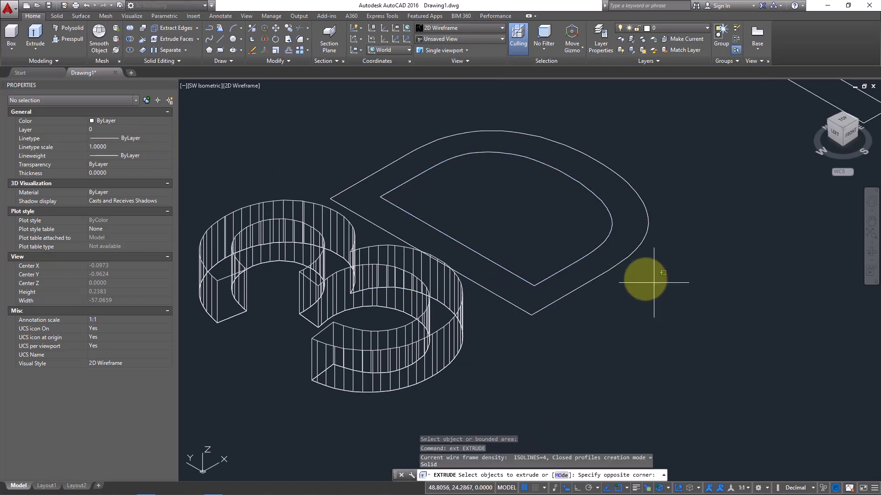
left_click(561, 232)
key("Return")
scroll(555, 138, "down", 6)
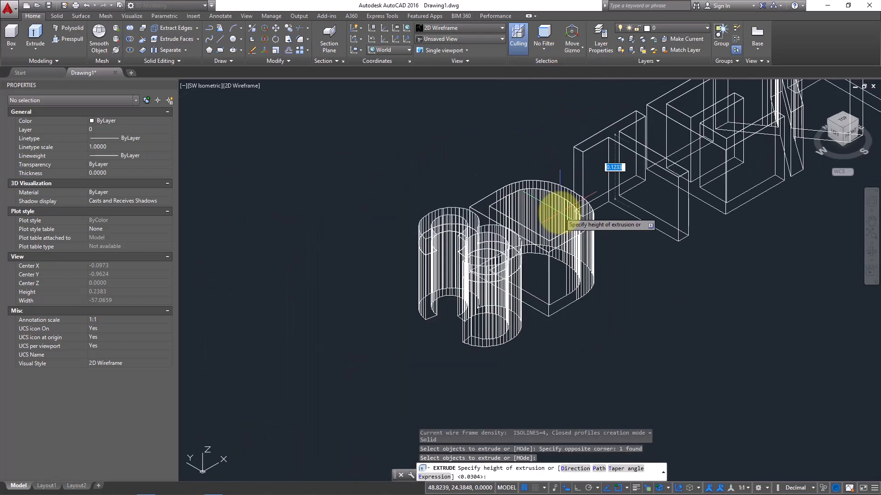
left_click(546, 142)
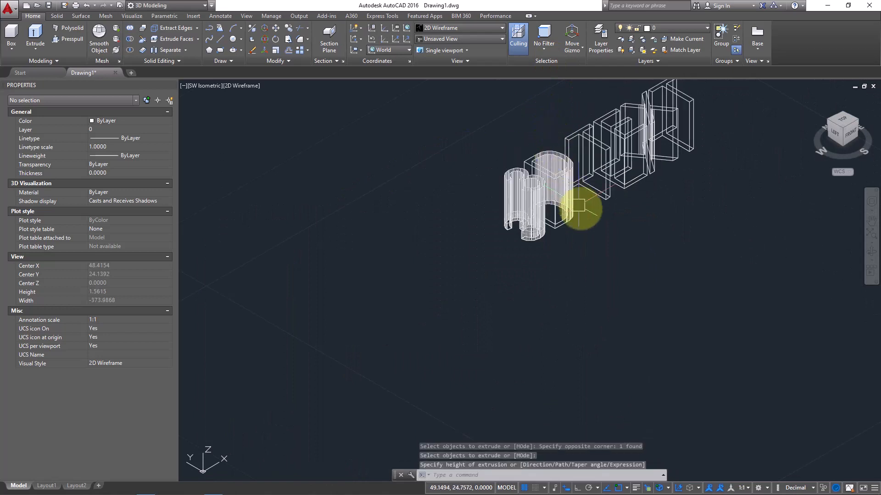
Step: Set the visual style to Shaded with edges and view the solid letters from a higher custom angle
middle_click_drag(579, 206, 464, 295)
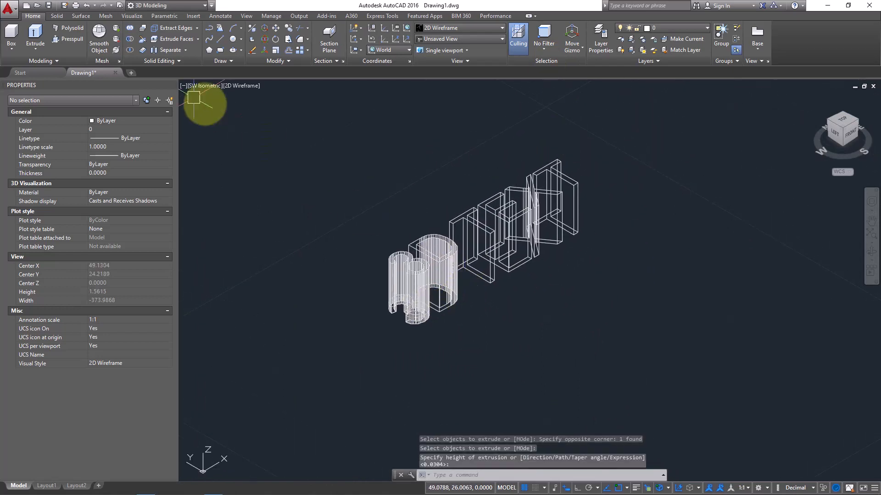
left_click(251, 85)
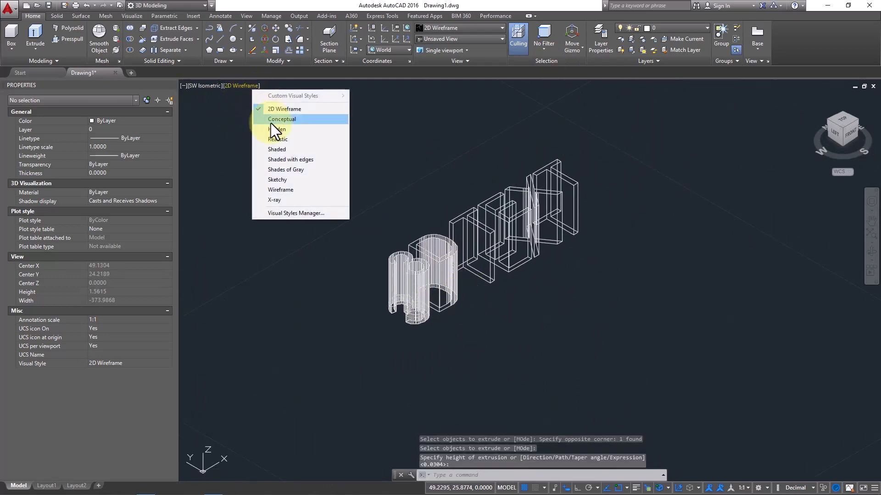
left_click(316, 160)
middle_click_drag(515, 271, 466, 314, "shift")
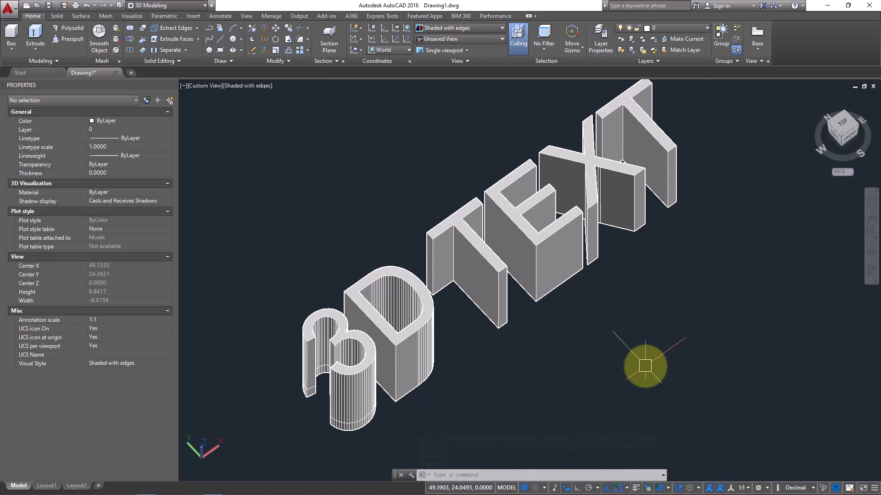
scroll(491, 260, "up", 1)
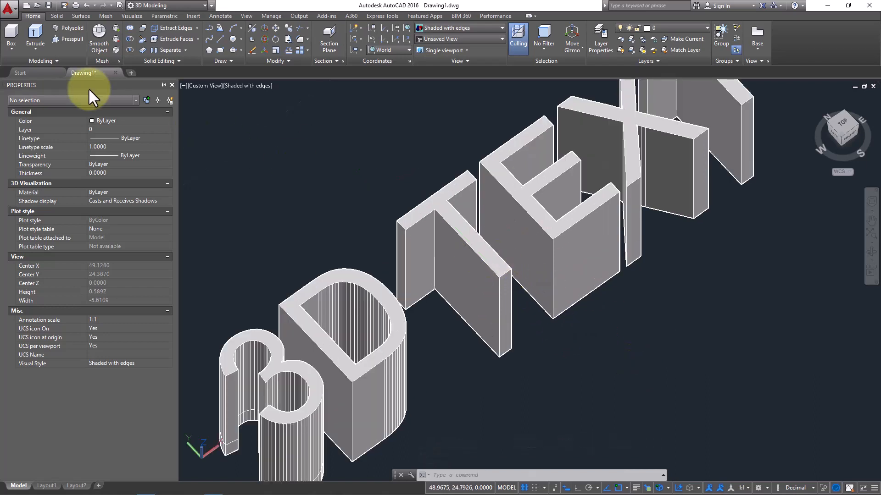
Step: Push the top face of the first T in "TEXT" downward with Presspull to make that letter shorter
left_click(68, 39)
scroll(434, 207, "up", 3)
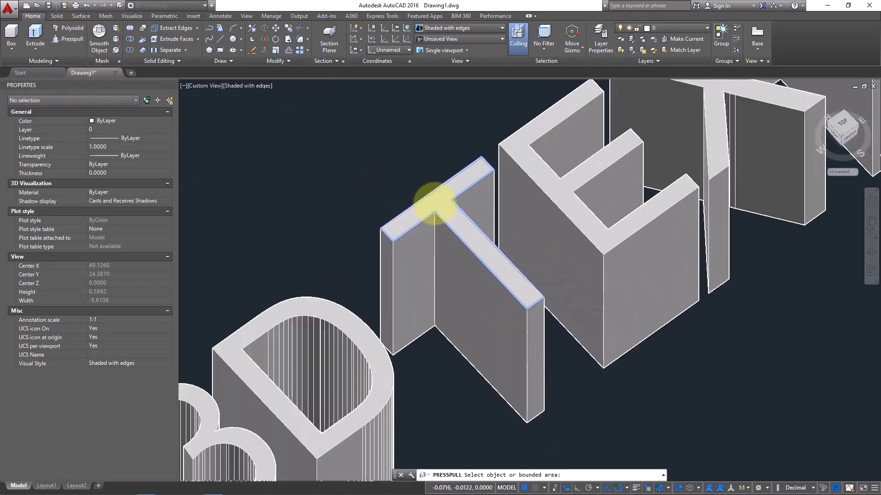
left_click(436, 202)
left_click(449, 322)
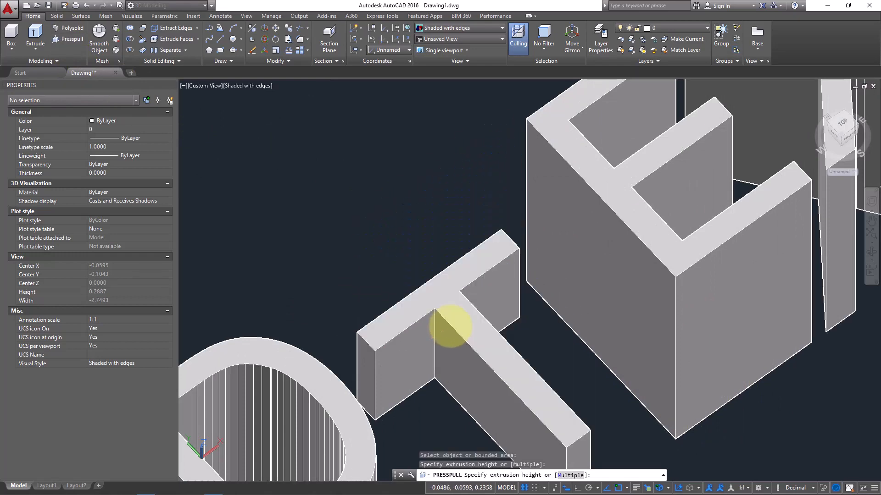
scroll(448, 299, "down", 3)
middle_click_drag(448, 298, 456, 274)
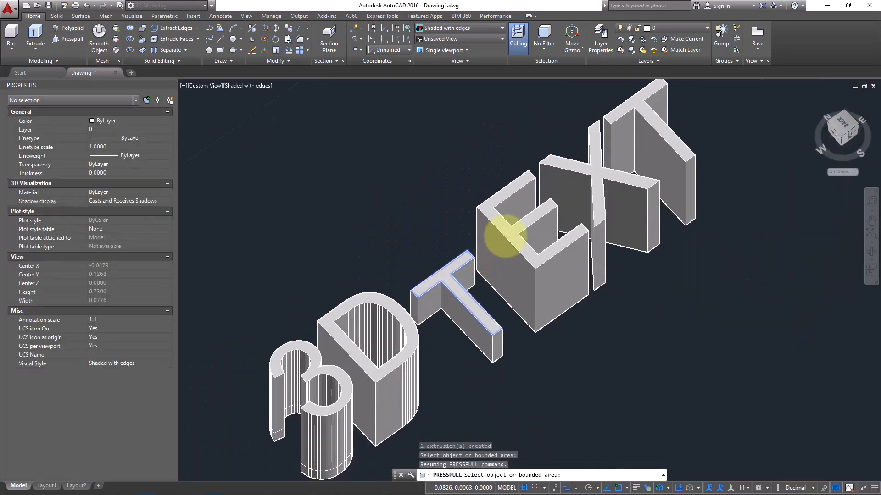
scroll(527, 184, "up", 2)
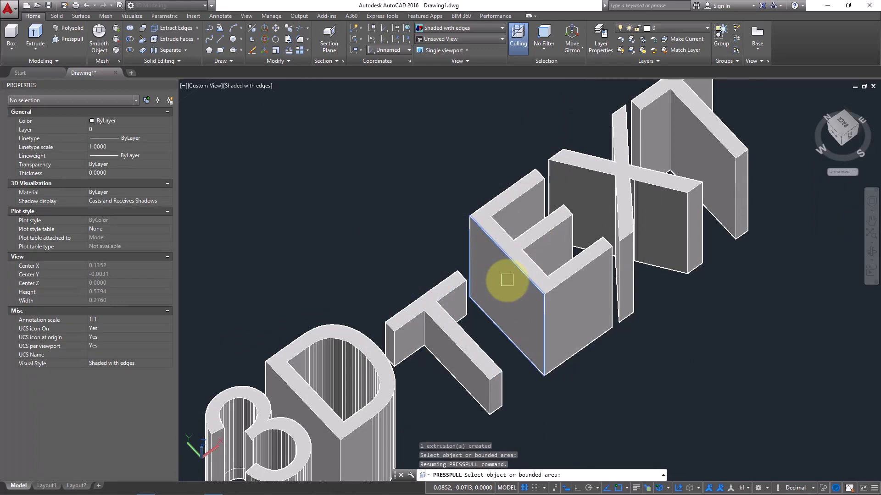
scroll(506, 280, "down", 3)
middle_click_drag(515, 285, 541, 229, "shift")
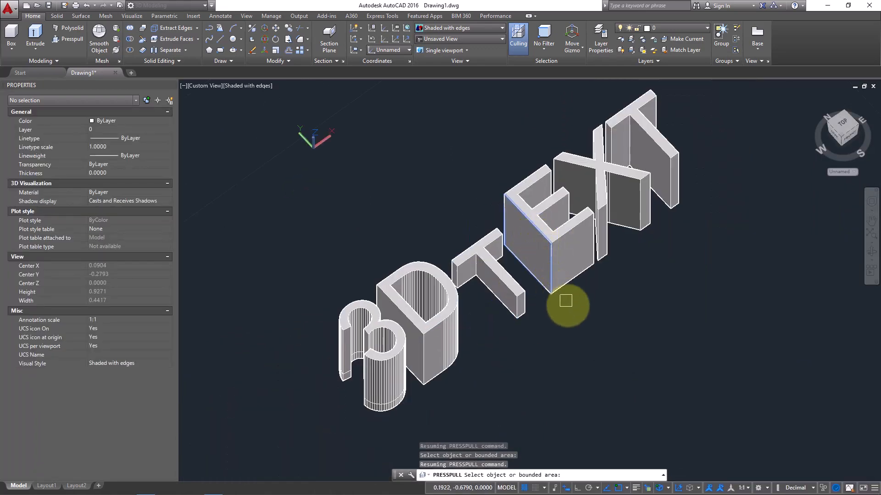